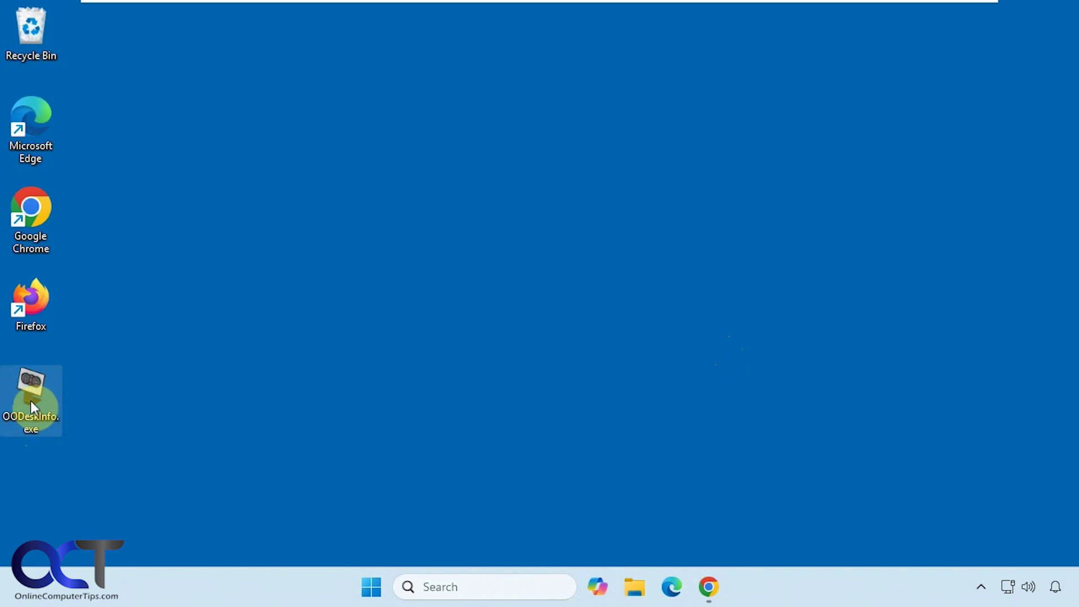
# Reveal the hidden tray icons, then return to the desktop so the DeskInfo overlay appears top right
pyautogui.click(980, 586)
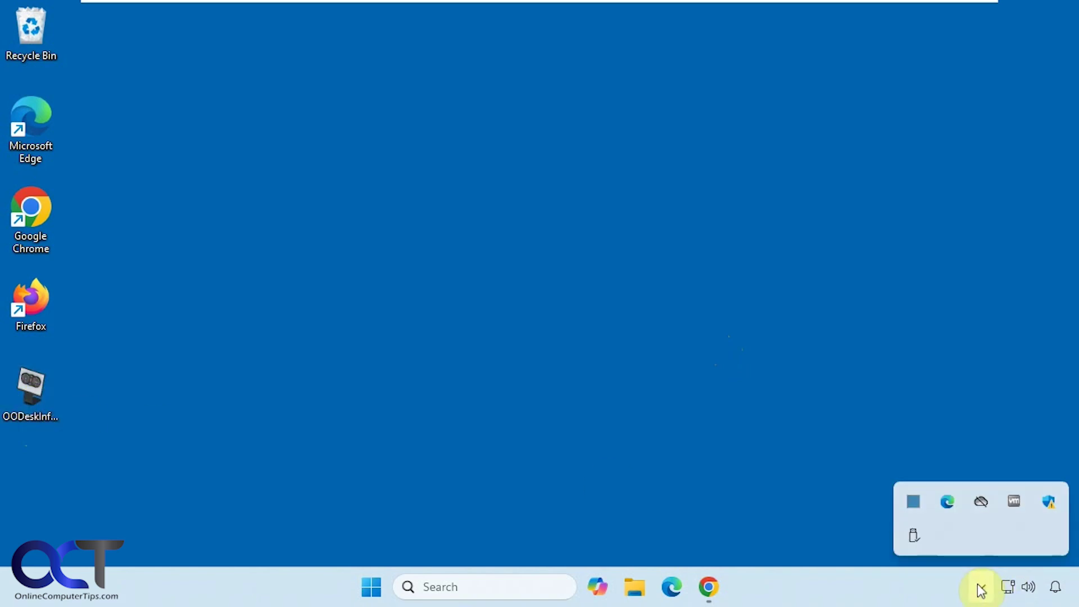
pyautogui.click(671, 410)
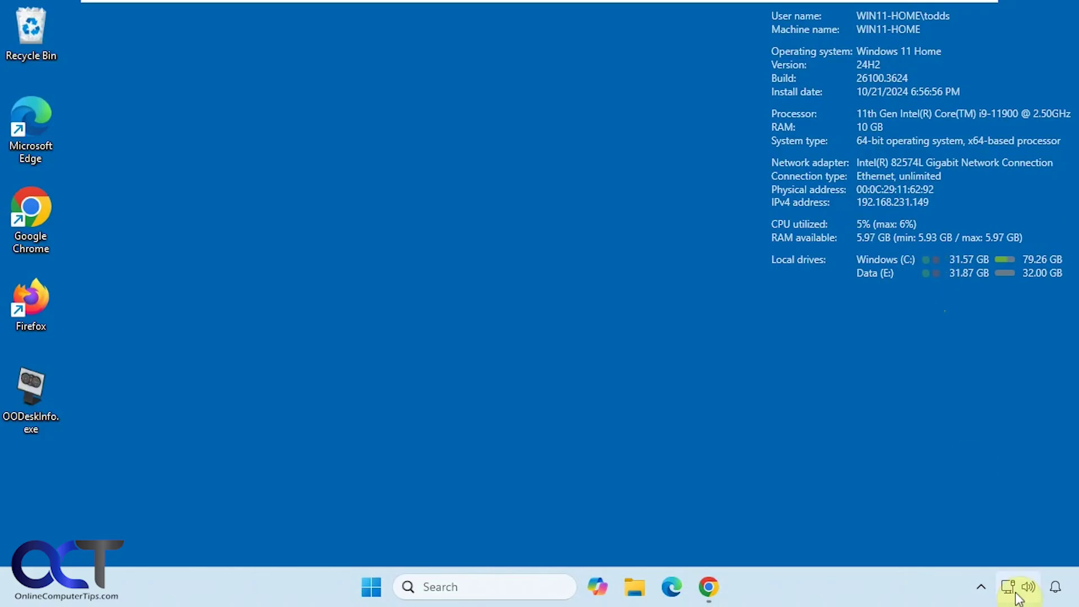
# Set the DeskInfo overlay font size to Large (14pt) under the tray icon's View settings
pyautogui.click(981, 587)
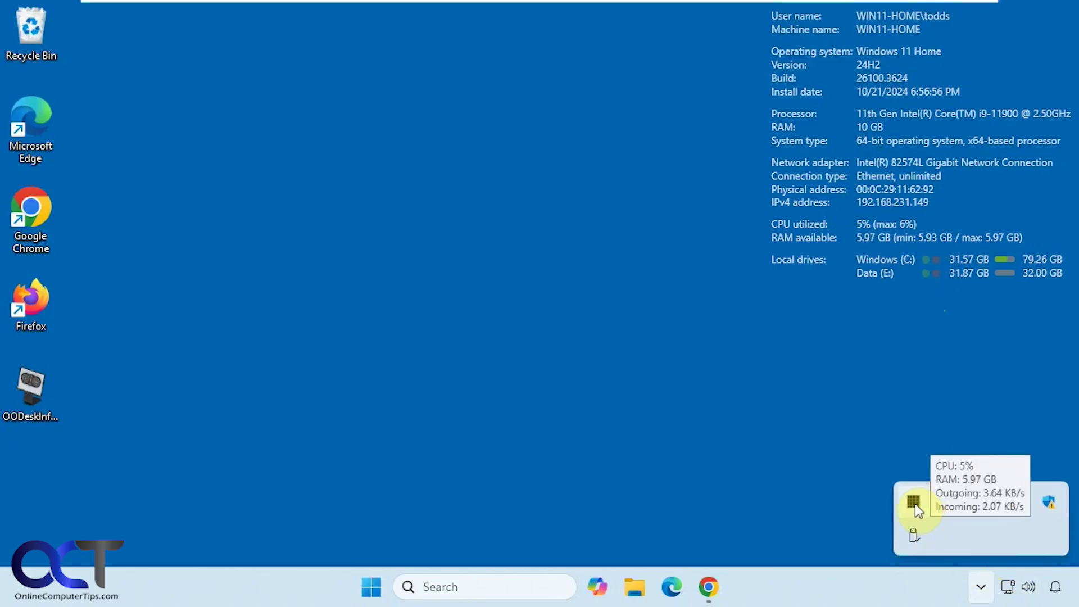
pyautogui.rightClick(914, 503)
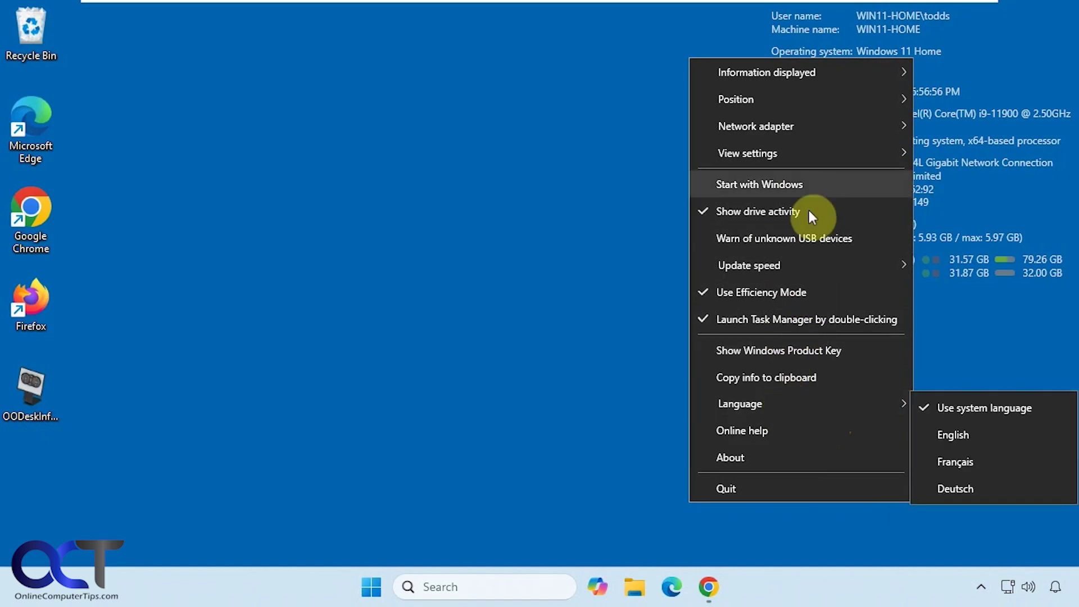
pyautogui.moveTo(747, 152)
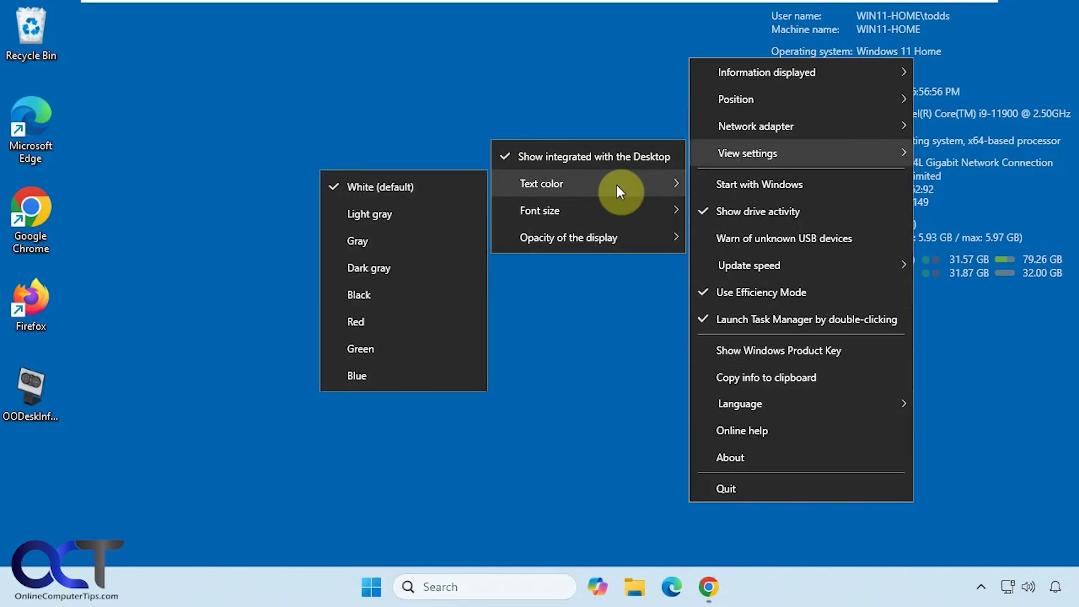
pyautogui.moveTo(540, 211)
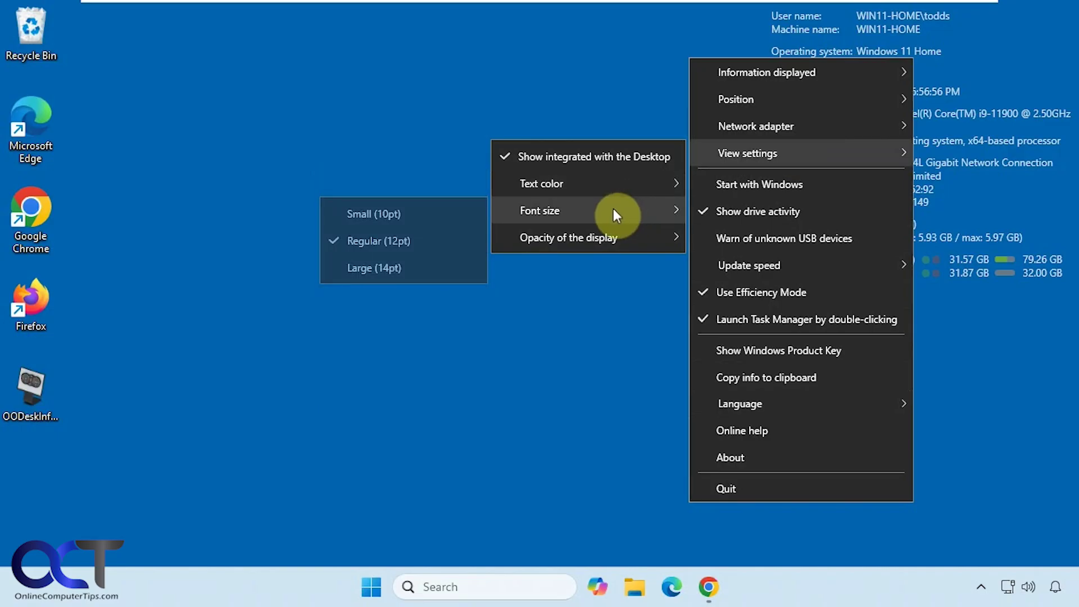
pyautogui.click(405, 268)
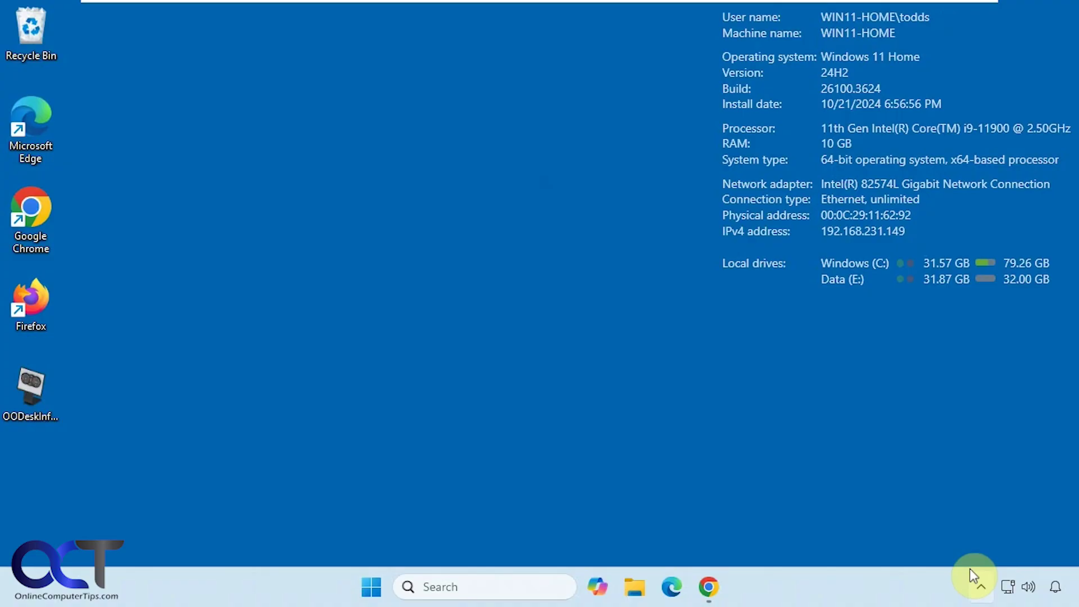
pyautogui.click(981, 588)
# Bring up DeskInfo's tray menu and reach the Information displayed submenu
pyautogui.rightClick(914, 501)
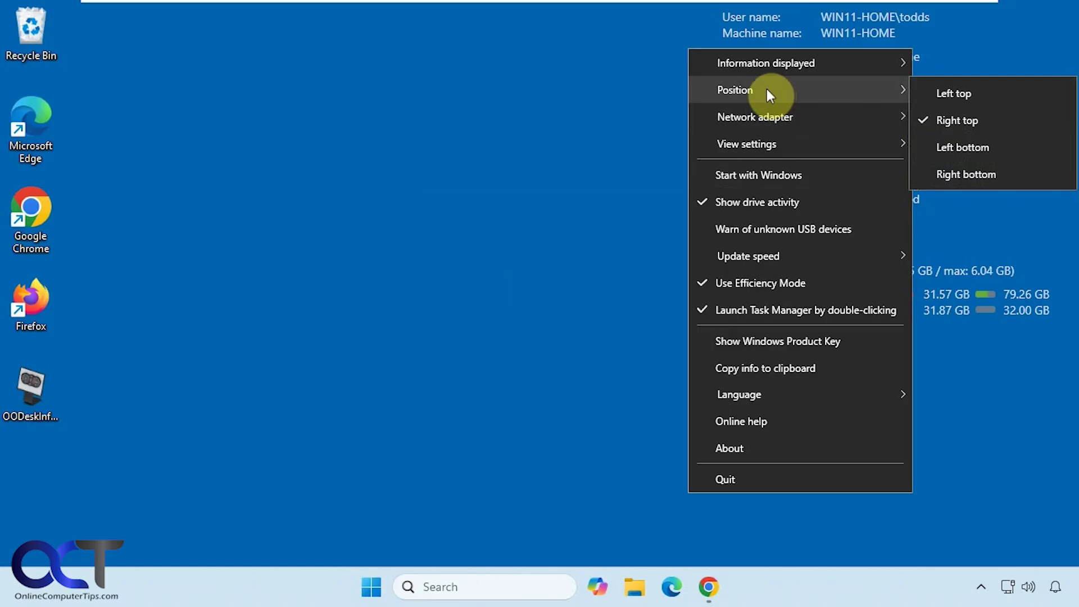
pyautogui.moveTo(766, 64)
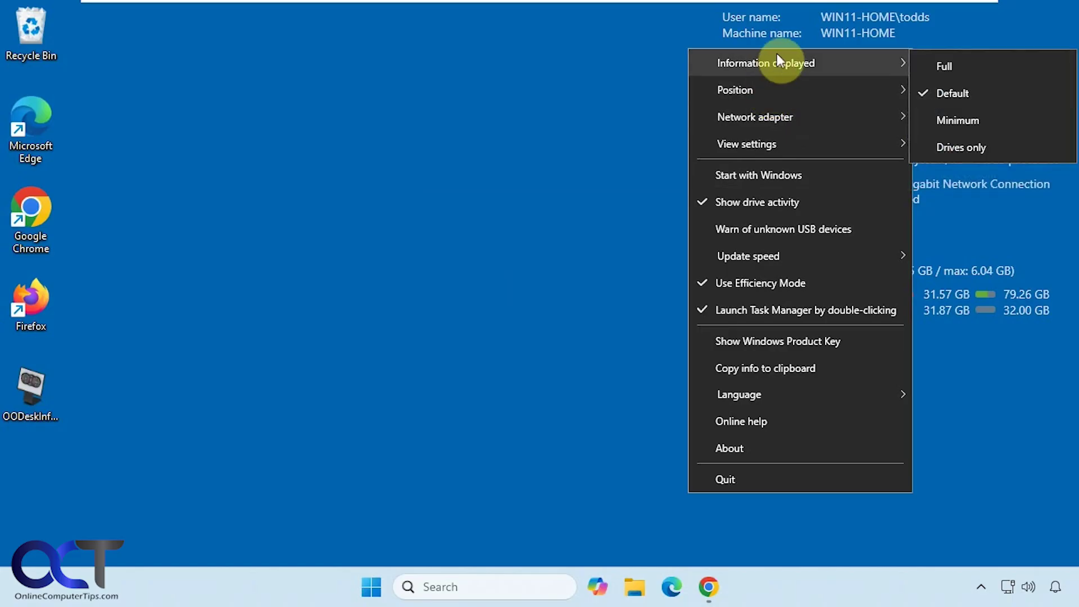
# Choose Full under Information displayed, adding GPU, DHCP, DNS and traffic details to the overlay
pyautogui.click(951, 70)
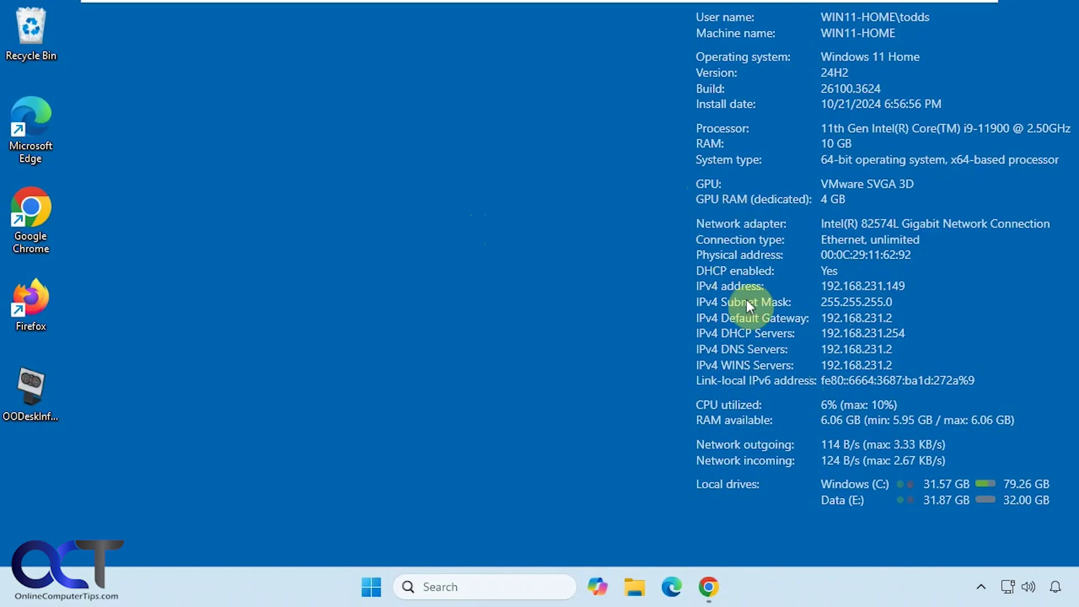
pyautogui.click(980, 586)
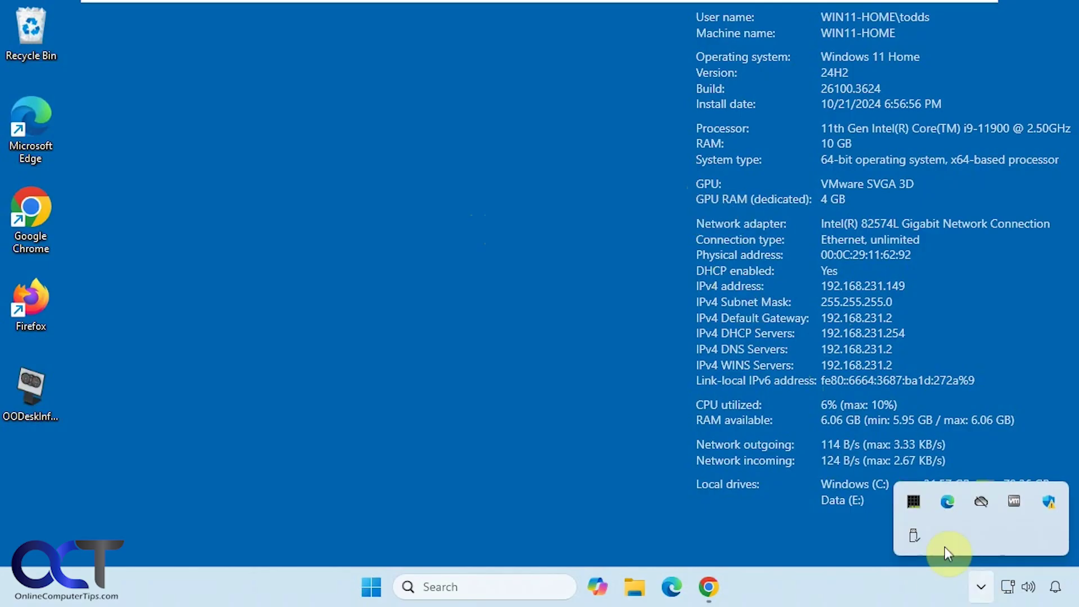
# Set Information displayed to Minimum, then to Drives only, leaving just the C and E capacities
pyautogui.rightClick(908, 506)
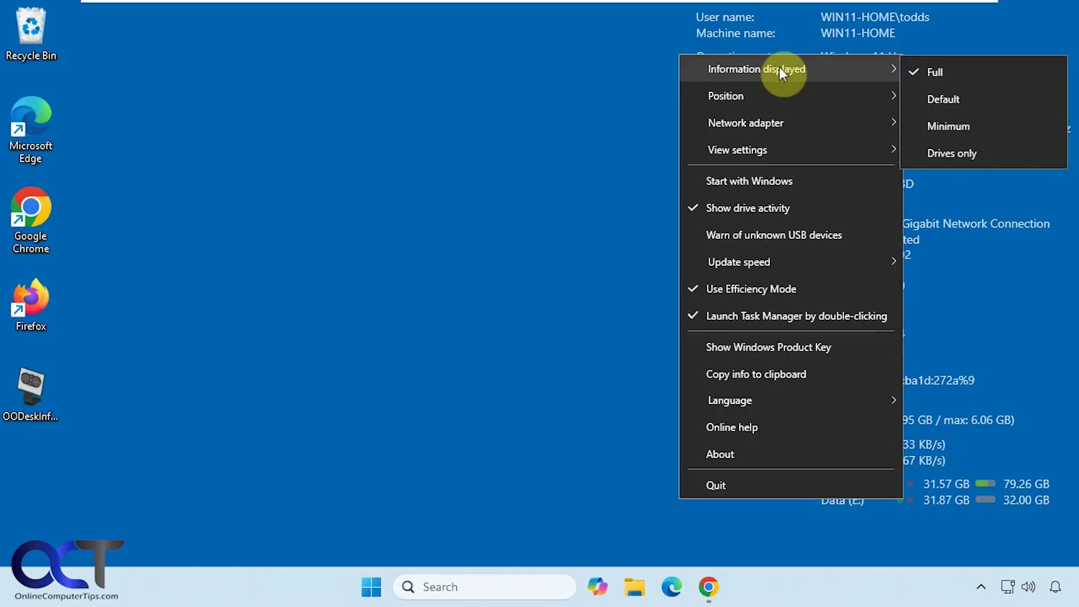
pyautogui.click(945, 120)
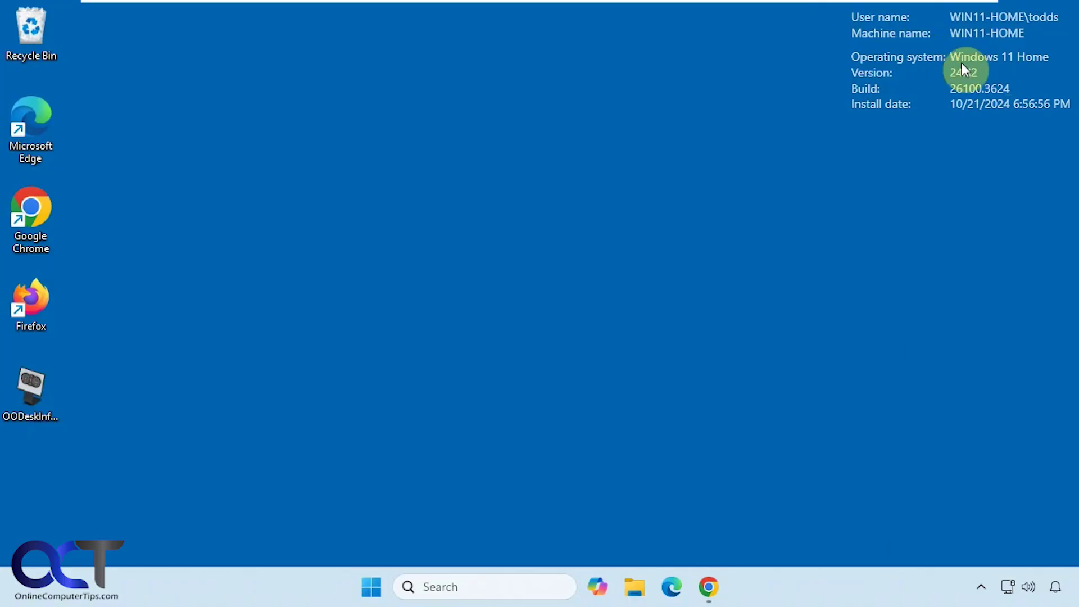
pyautogui.click(980, 585)
pyautogui.rightClick(913, 504)
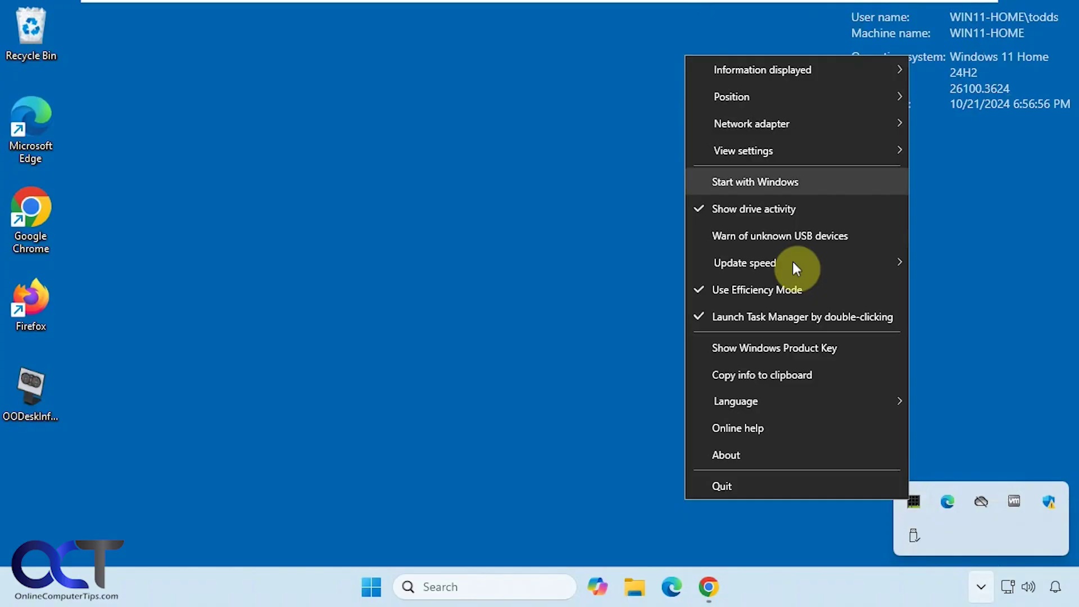
pyautogui.moveTo(761, 70)
pyautogui.click(973, 152)
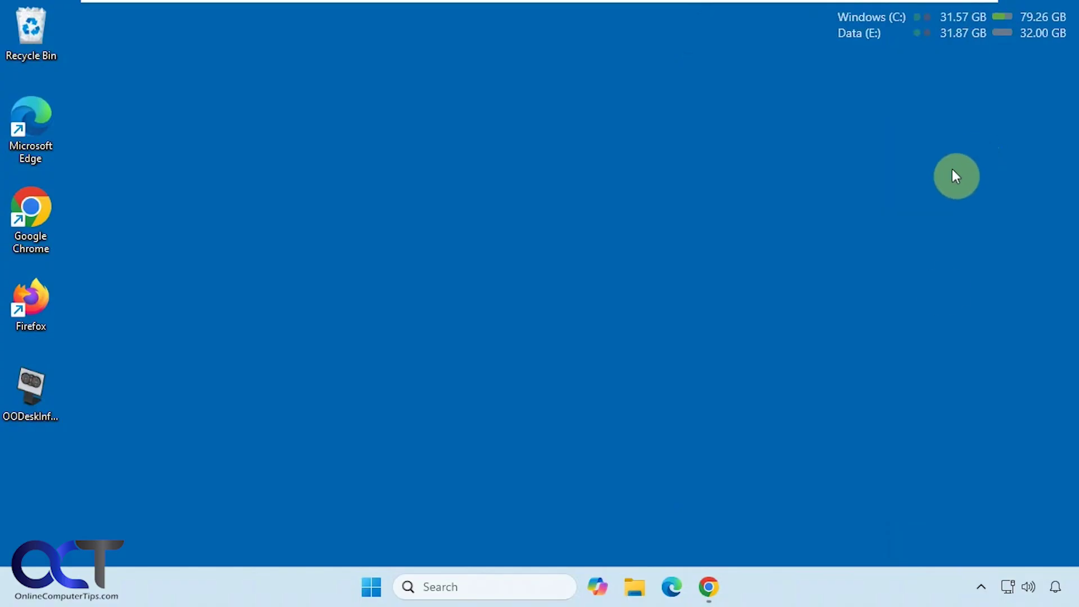
pyautogui.click(979, 586)
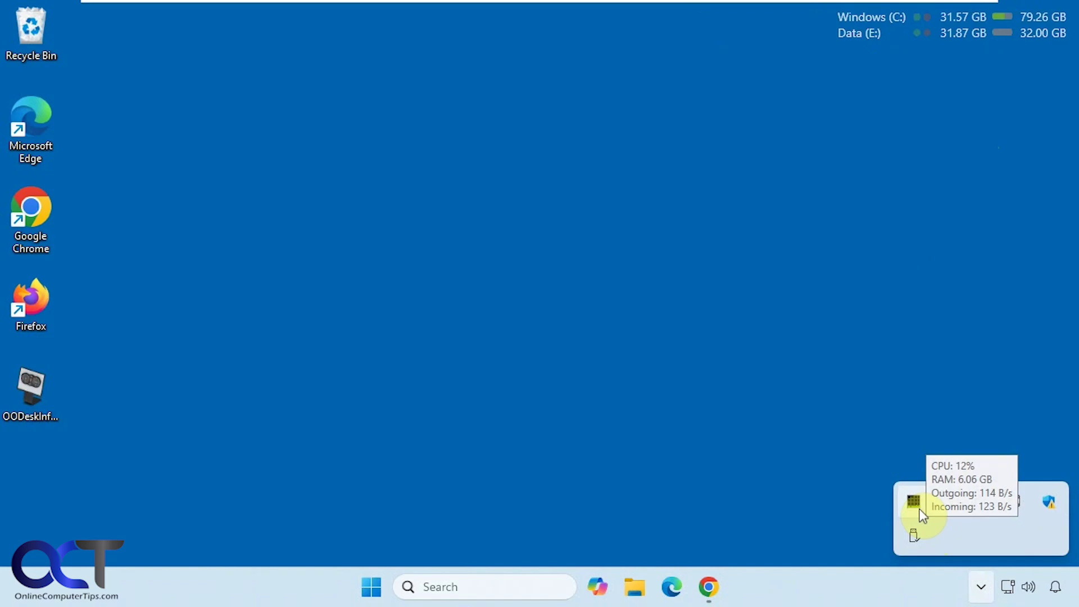
# Set the overlay Position to Right bottom, then choose Quit from DeskInfo's tray menu
pyautogui.rightClick(916, 506)
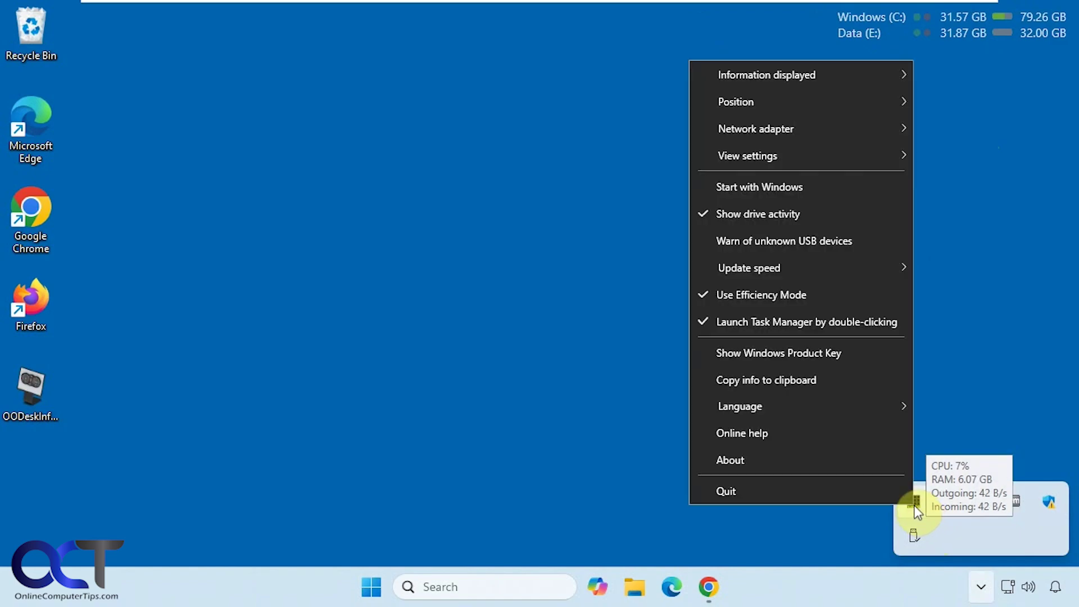
pyautogui.moveTo(736, 102)
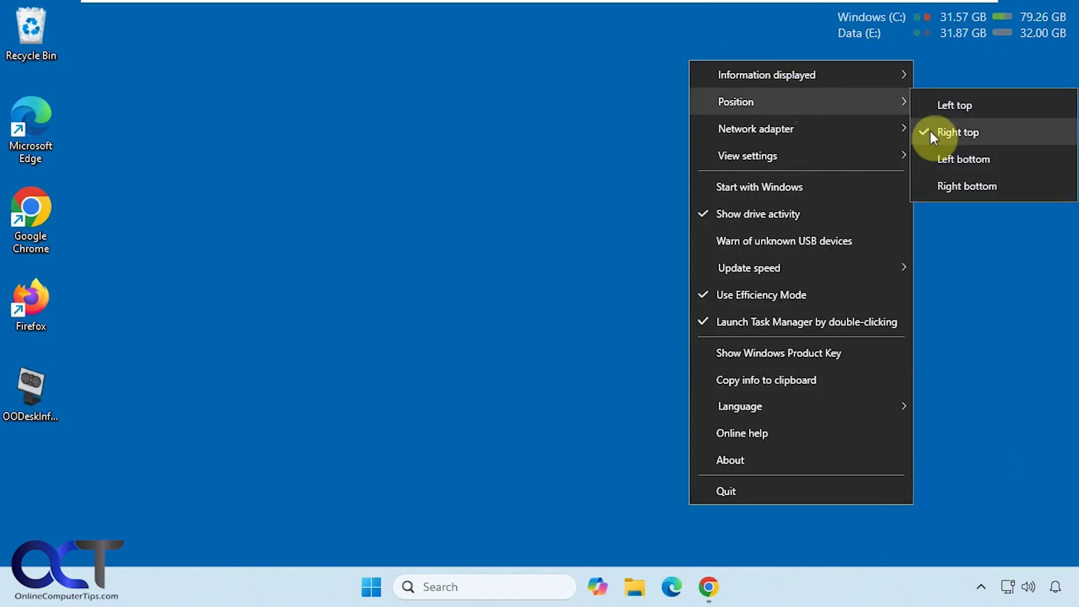
pyautogui.click(951, 185)
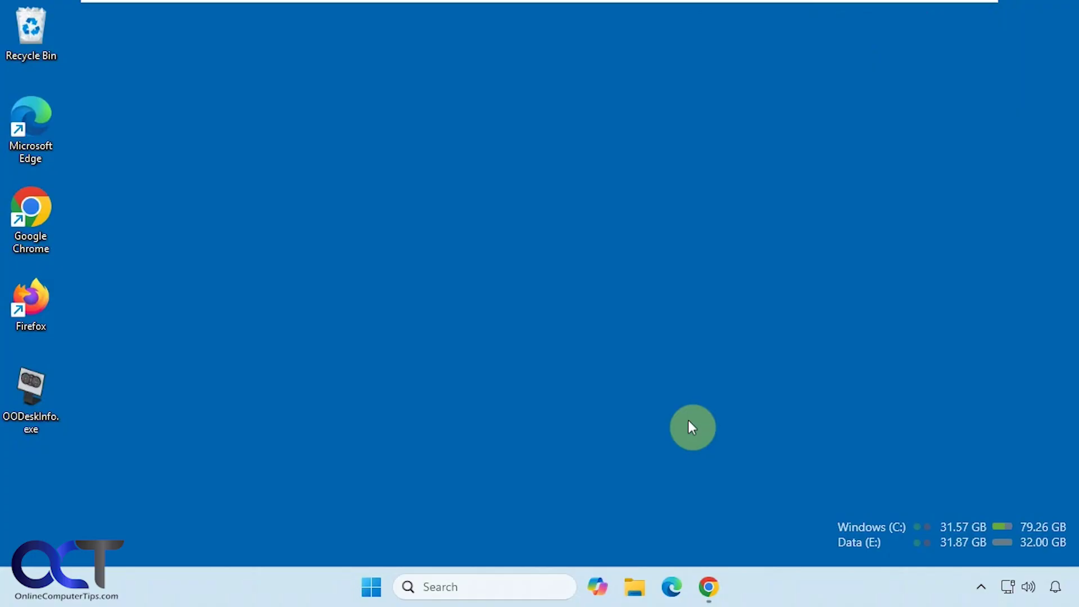
pyautogui.click(980, 587)
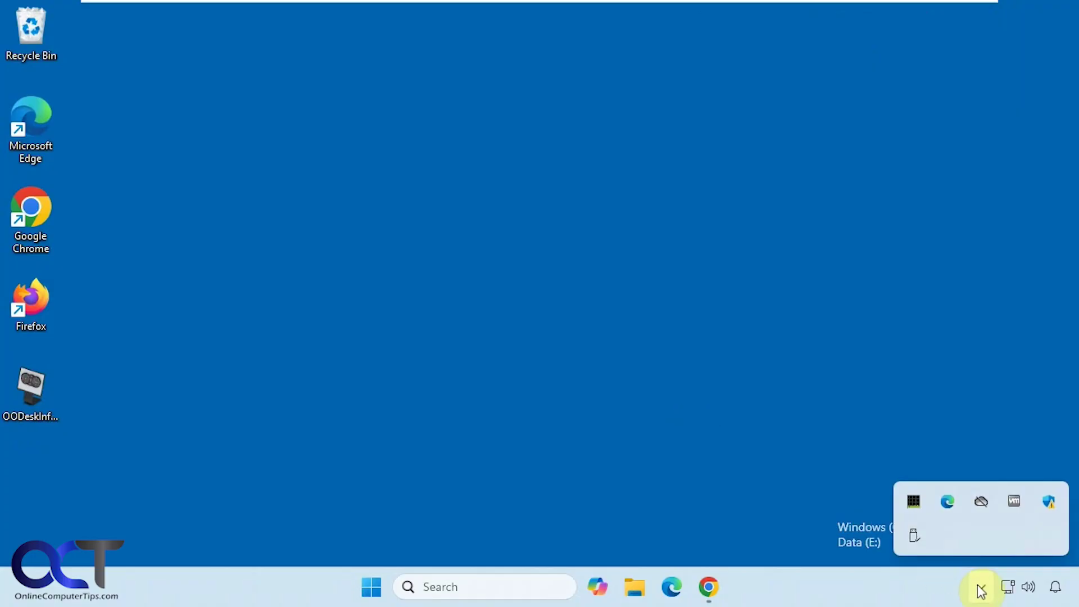
pyautogui.rightClick(913, 502)
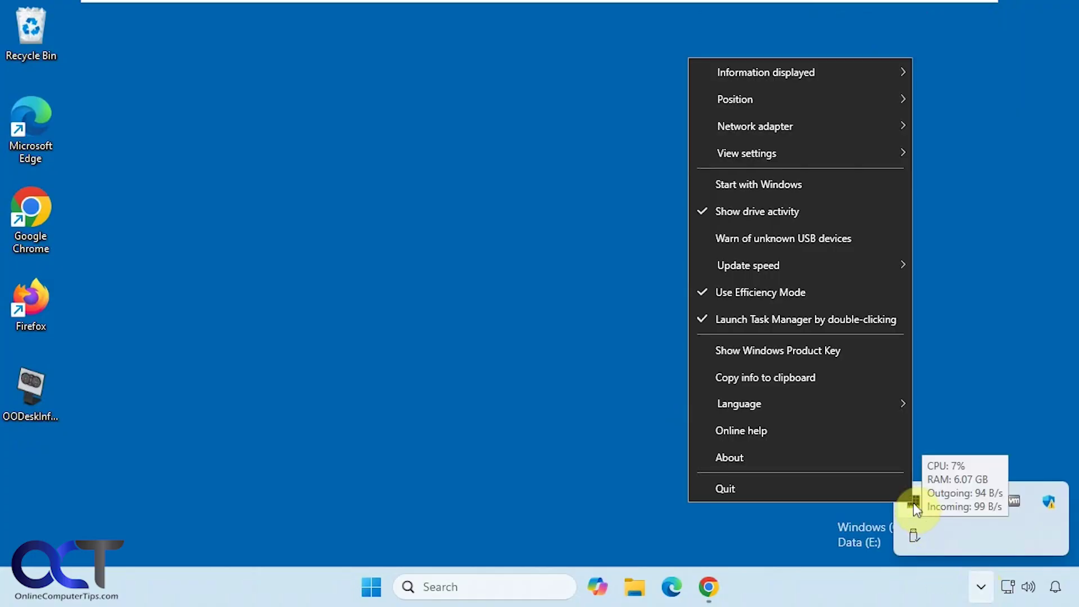
pyautogui.click(842, 490)
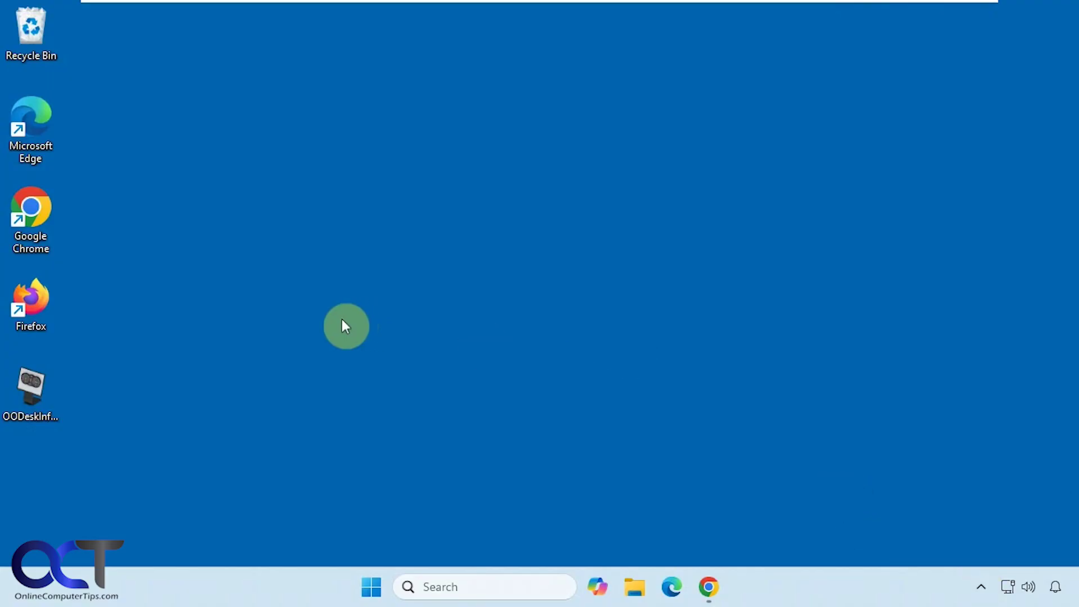
# Create a shortcut to OODeskInfo.exe from the file's context menu
pyautogui.doubleClick(34, 408)
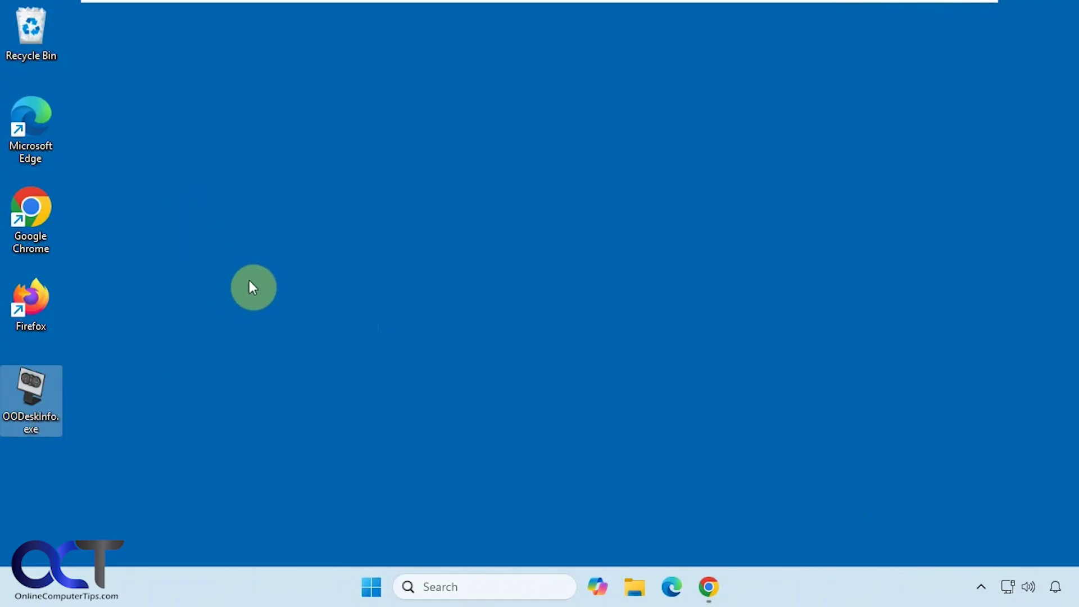
pyautogui.click(197, 414)
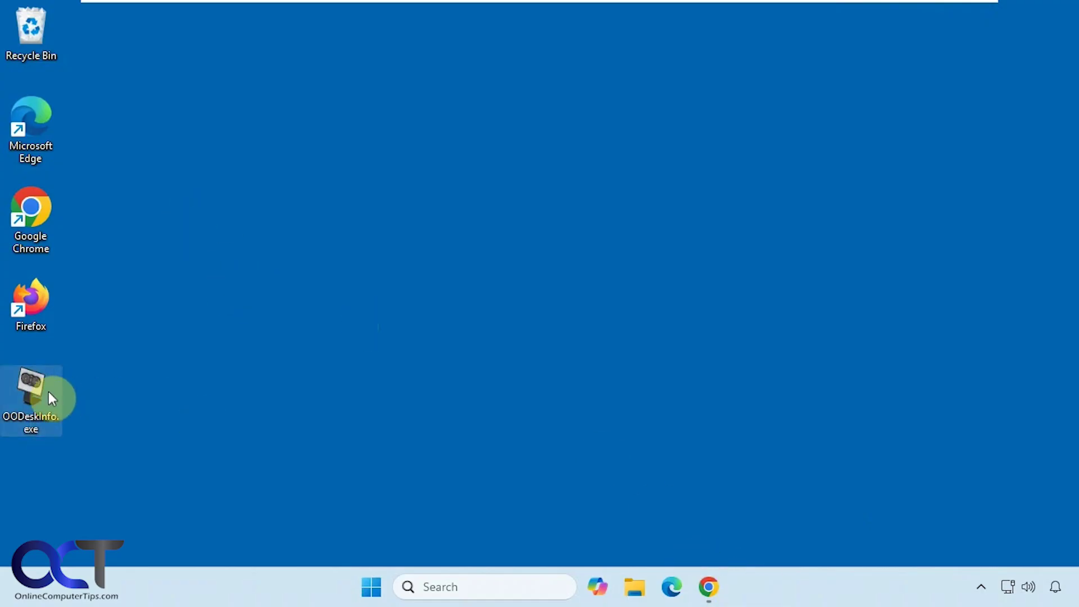
pyautogui.rightClick(239, 314)
pyautogui.click(305, 305)
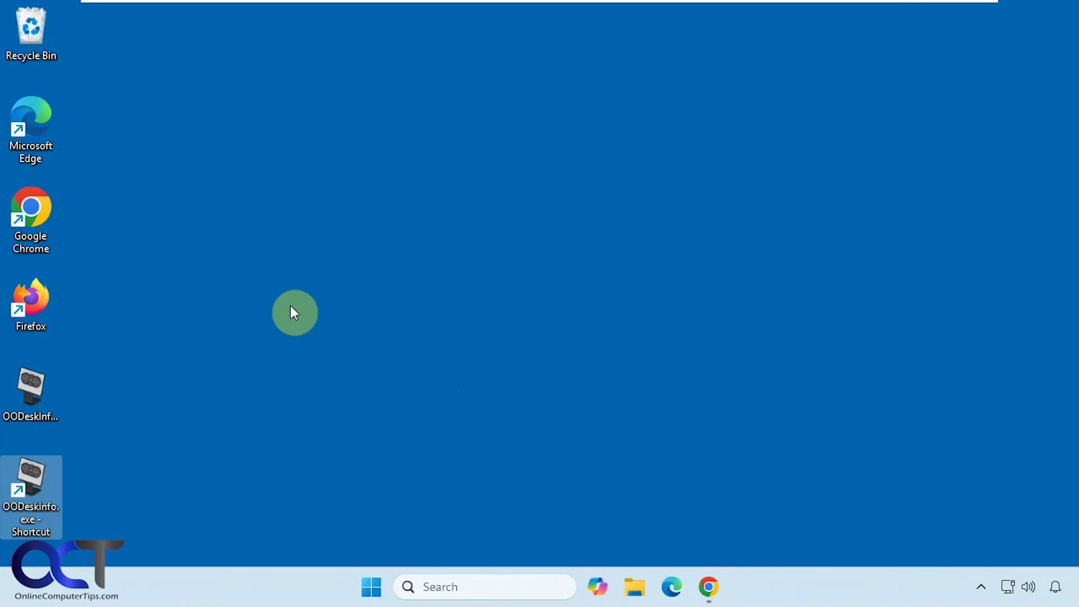
# Pin the new OODeskInfo shortcut to the taskbar and launch O&O DeskInfo from it
pyautogui.click(30, 482)
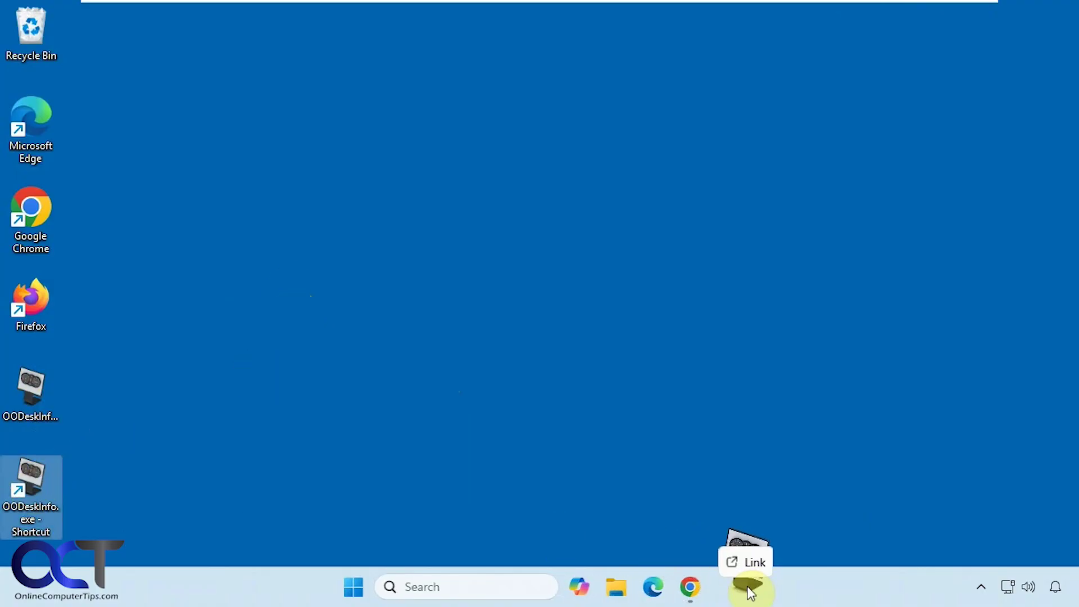
pyautogui.moveTo(28, 482); pyautogui.dragTo(727, 586)
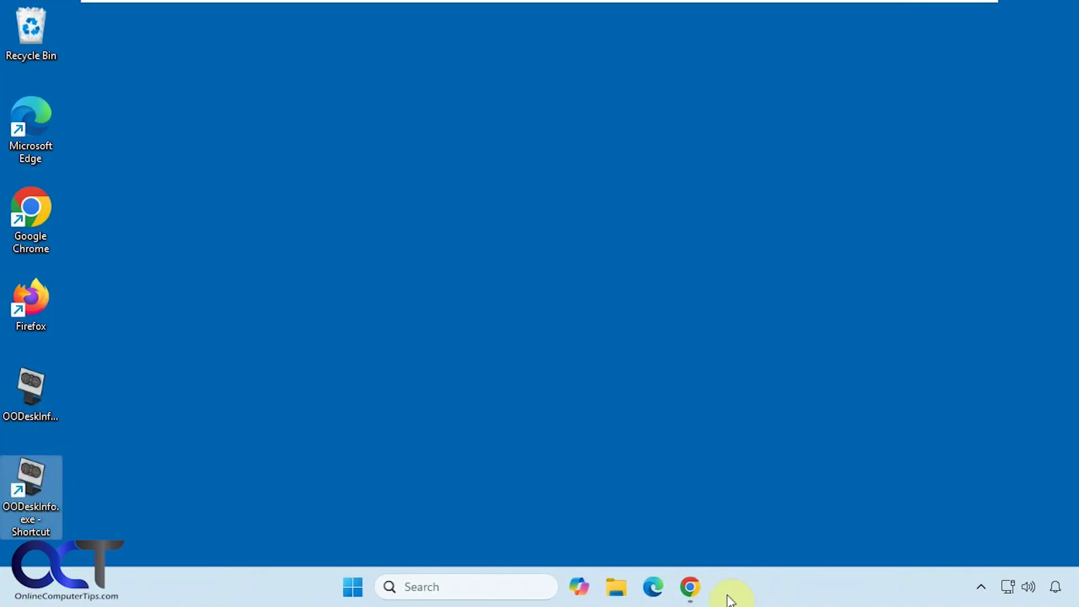
pyautogui.click(711, 414)
pyautogui.click(755, 494)
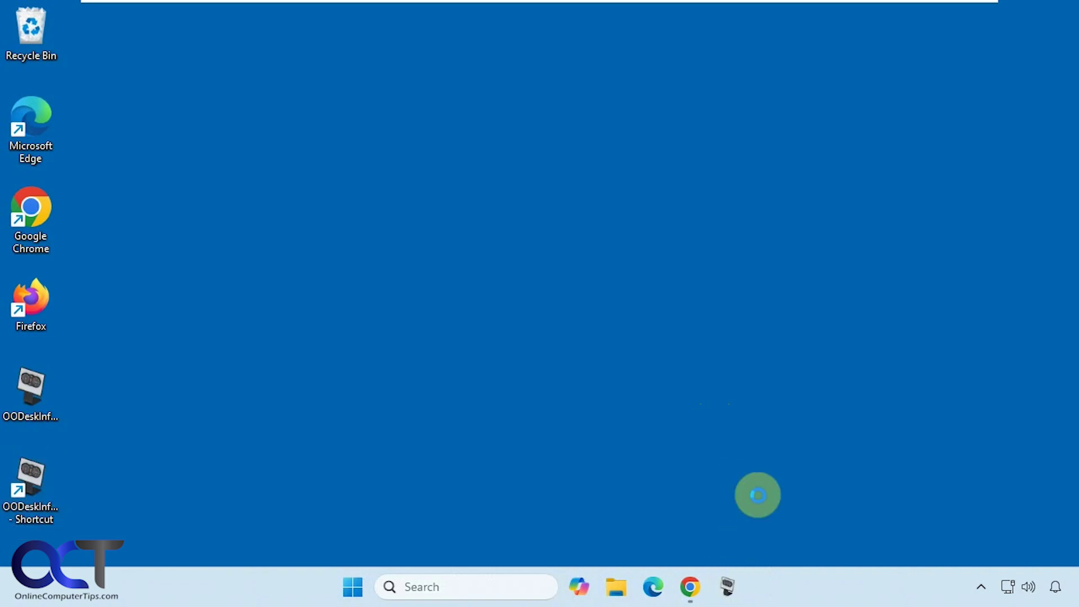